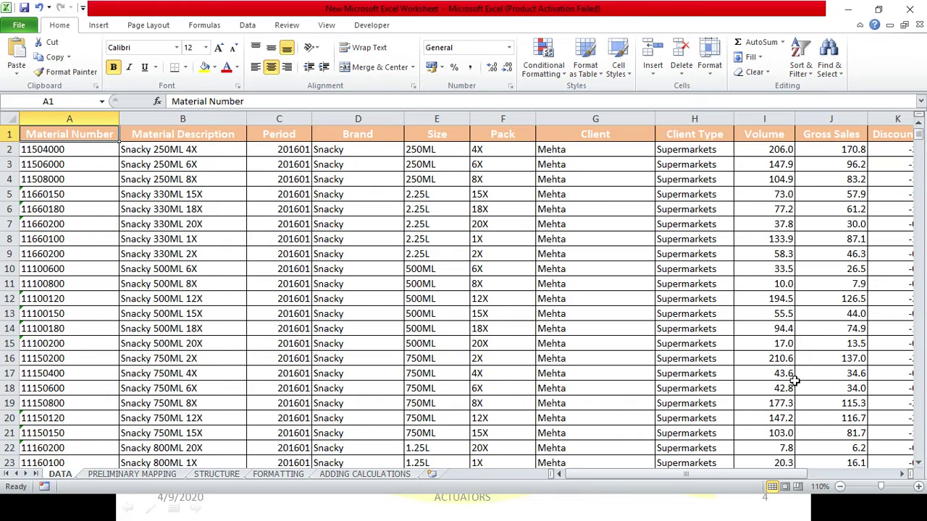
# Highlight the descriptive columns A through H, then clear the highlight.
pyautogui.moveTo(724, 474); pyautogui.dragTo(564, 475)
pyautogui.moveTo(637, 473)
pyautogui.mouseDown()
pyautogui.moveTo(650, 473)
pyautogui.moveTo(636, 473)
pyautogui.mouseUp()
pyautogui.moveTo(80, 127); pyautogui.dragTo(661, 373)
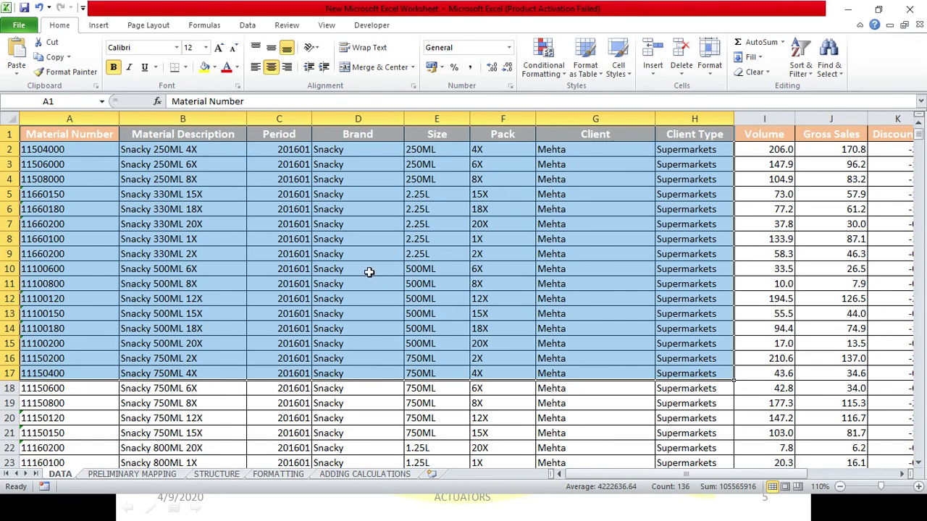
pyautogui.click(95, 178)
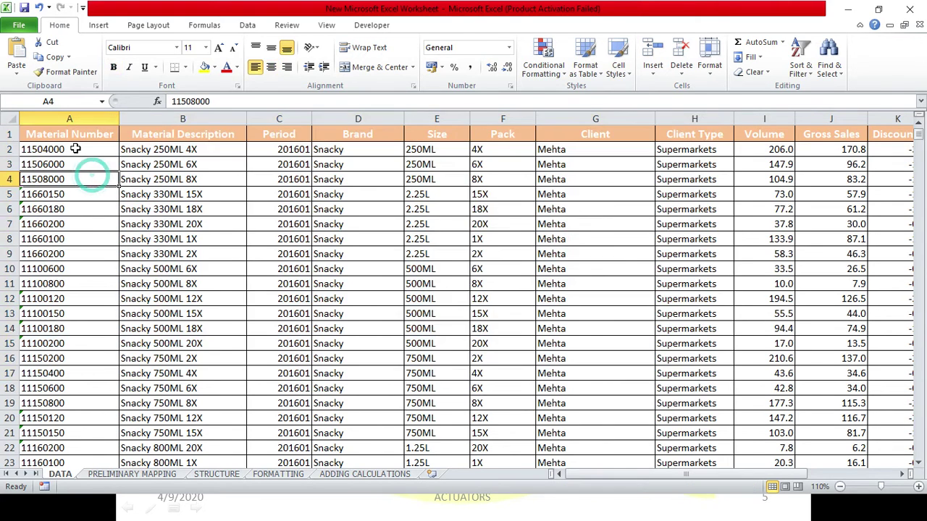
# Point out the Material Description, Brand and Pack columns and the Period values in column C.
pyautogui.click(188, 149)
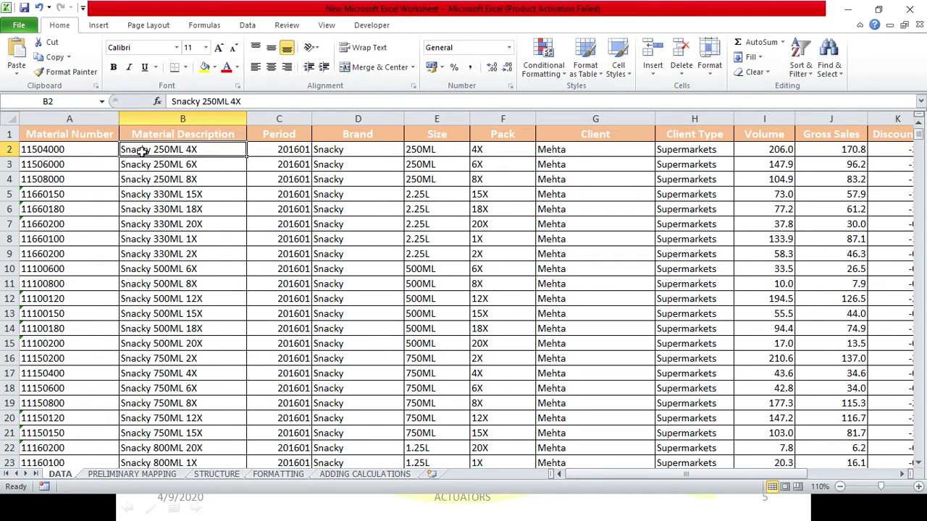
pyautogui.click(331, 151)
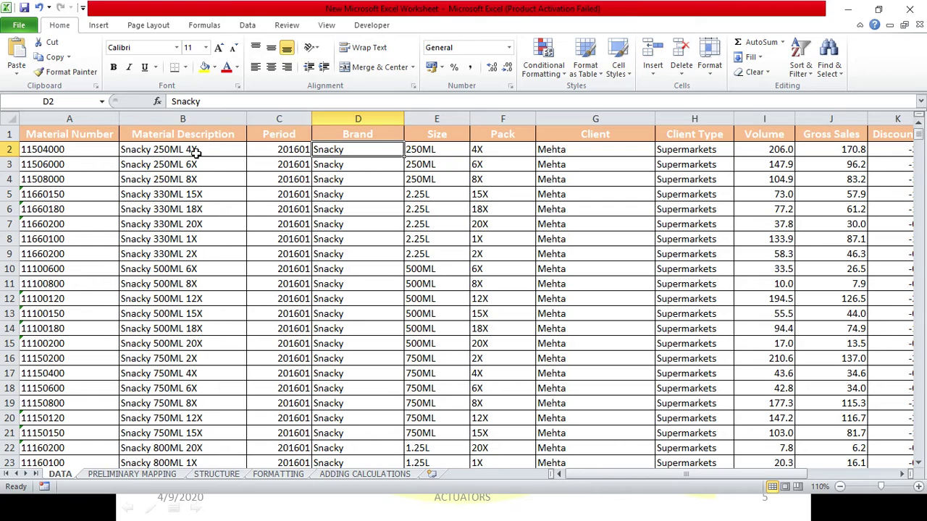
pyautogui.click(491, 151)
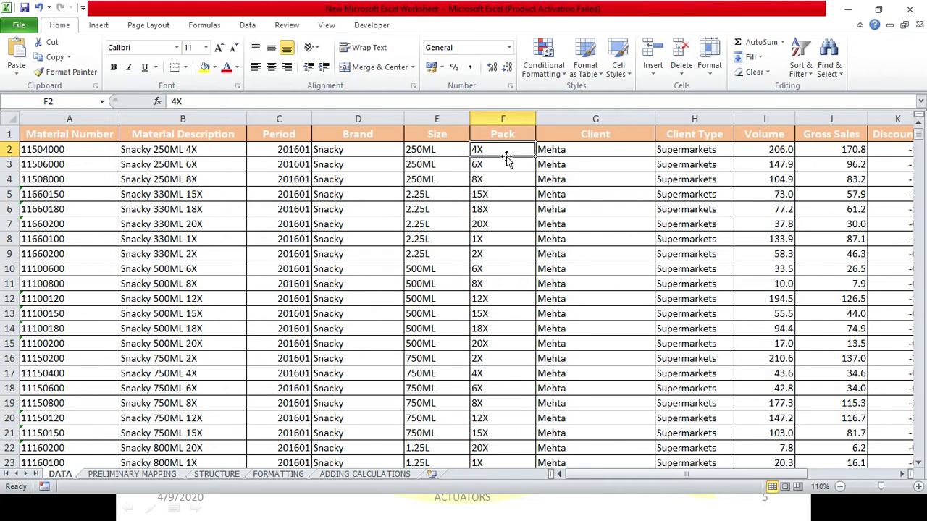
pyautogui.moveTo(303, 145); pyautogui.dragTo(296, 238)
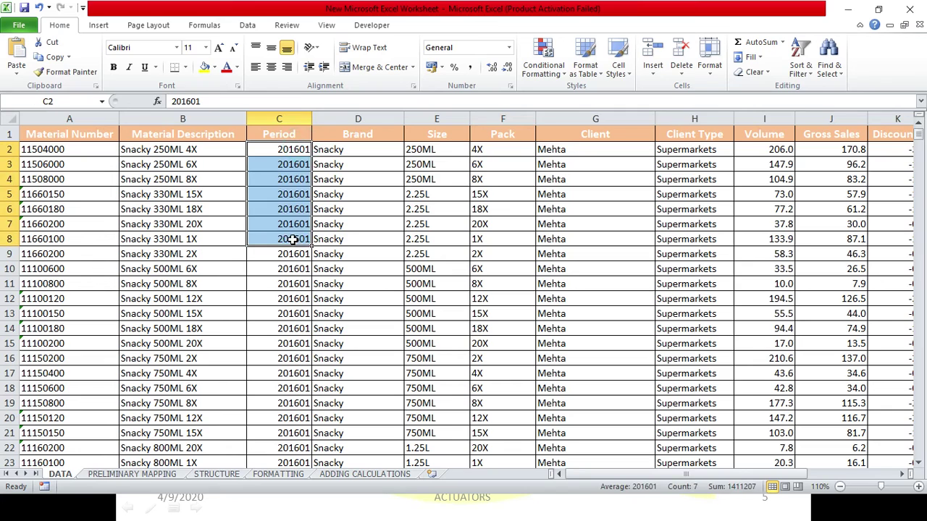
pyautogui.click(286, 252)
pyautogui.click(275, 150)
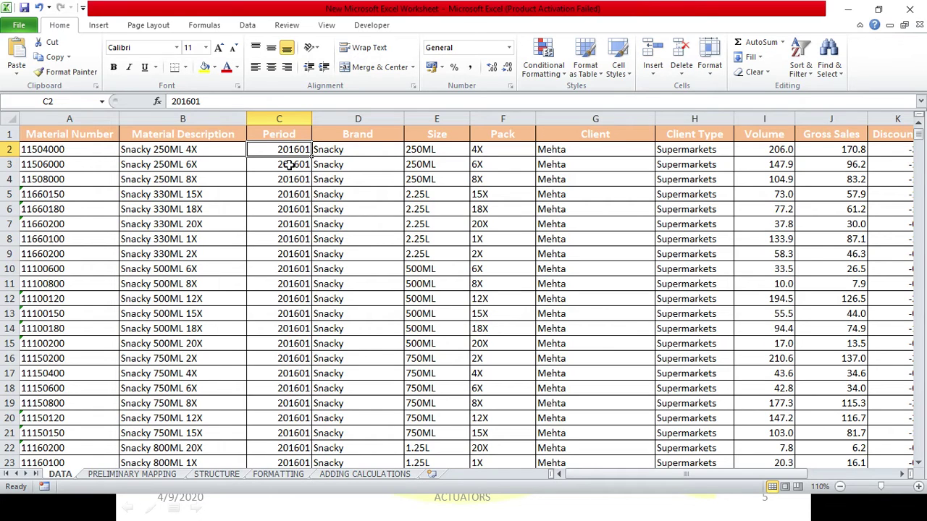
# Highlight the Client entries in column G, the Client Type entries in column H, then the block from A1.
pyautogui.click(557, 151)
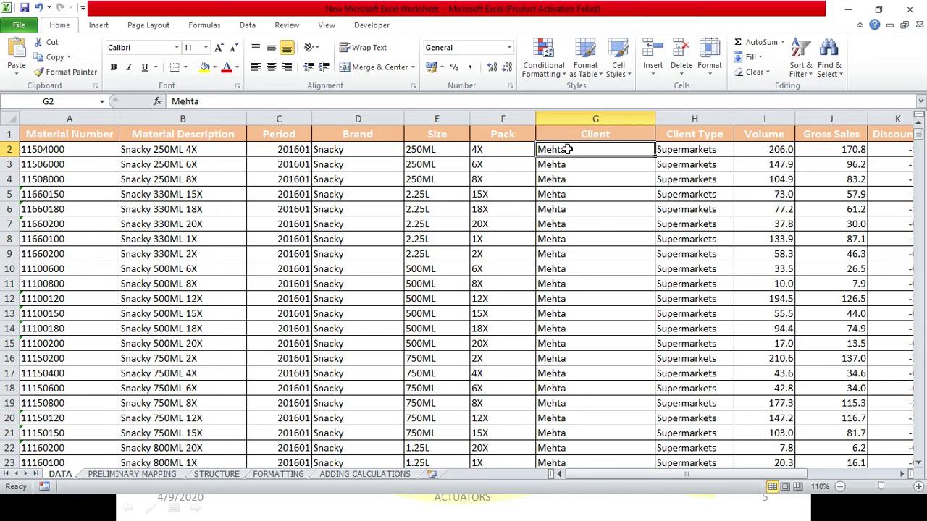
pyautogui.moveTo(564, 148); pyautogui.dragTo(561, 224)
pyautogui.moveTo(561, 268); pyautogui.dragTo(548, 353)
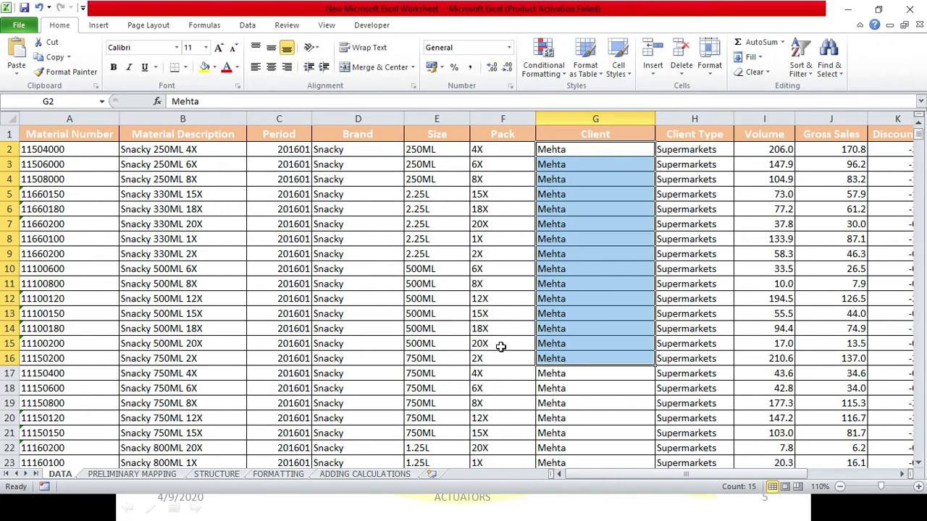
pyautogui.click(130, 211)
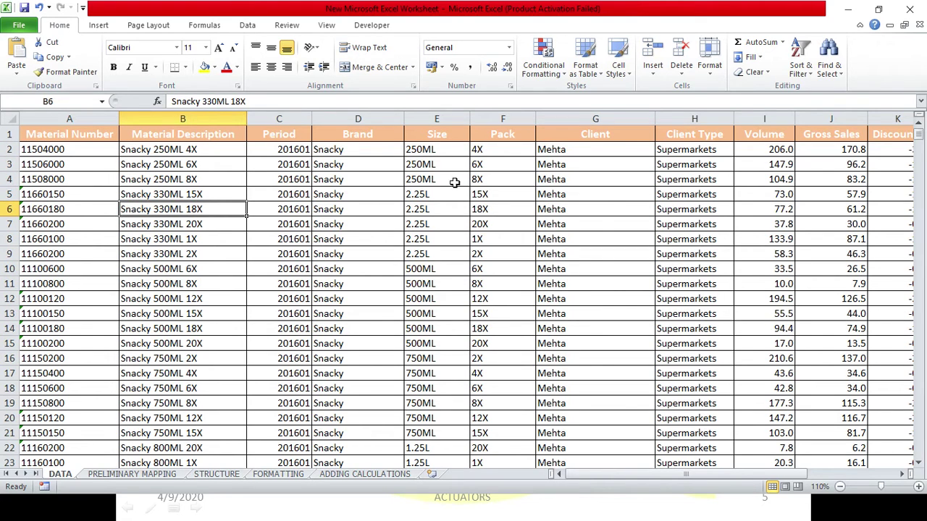
pyautogui.moveTo(674, 151); pyautogui.dragTo(694, 277)
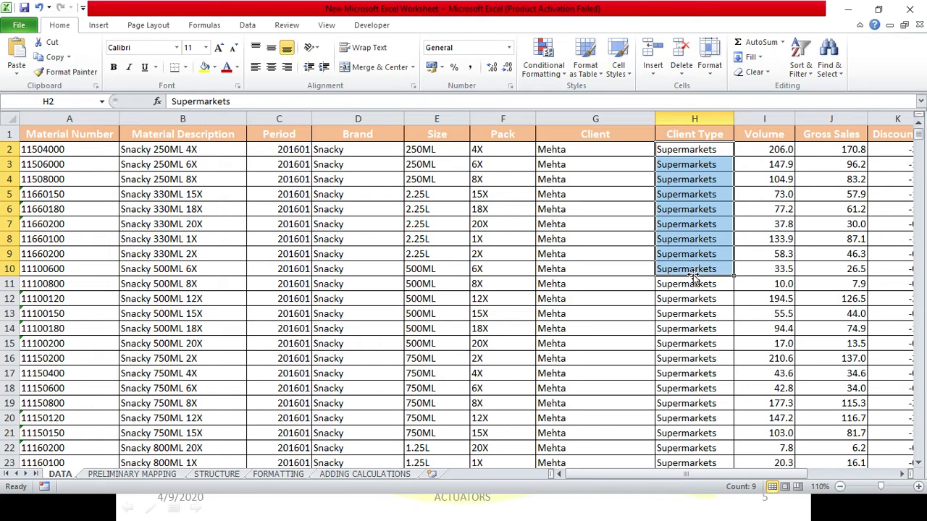
pyautogui.moveTo(90, 140); pyautogui.dragTo(676, 336)
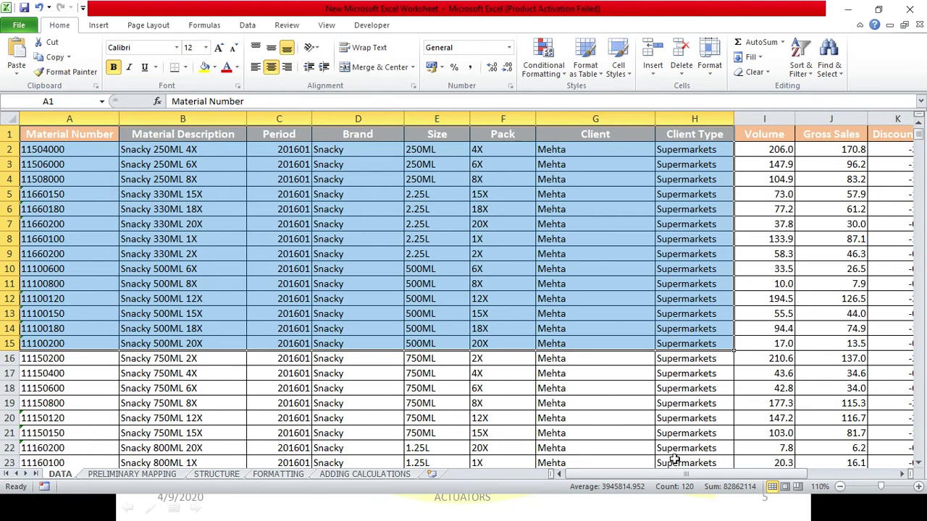
# Scroll right to the financial columns and highlight the Volume values.
pyautogui.moveTo(677, 475); pyautogui.dragTo(813, 497)
pyautogui.click(463, 192)
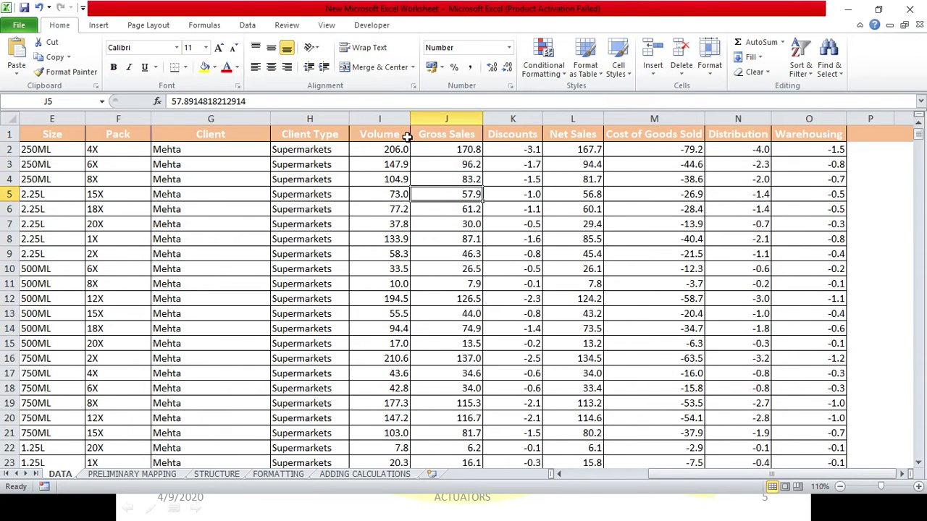
pyautogui.moveTo(406, 137); pyautogui.dragTo(399, 269)
pyautogui.click(376, 150)
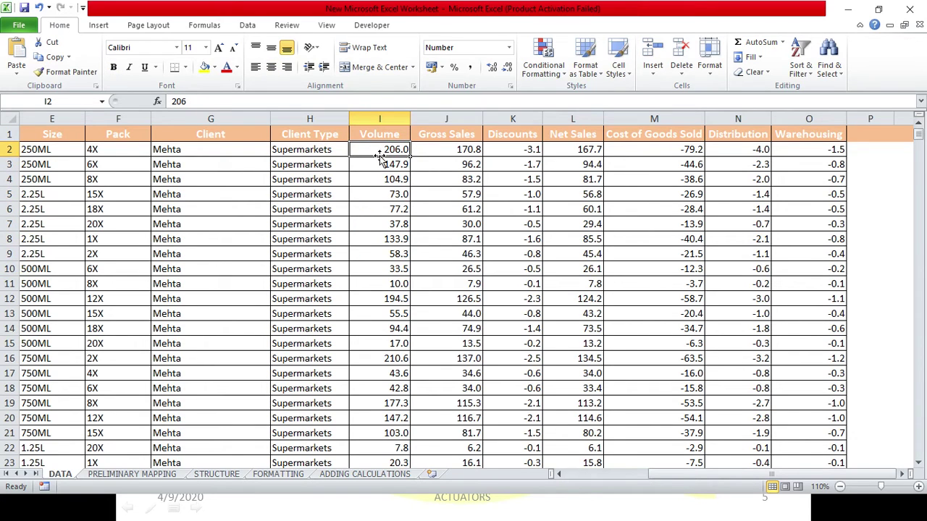
pyautogui.click(448, 147)
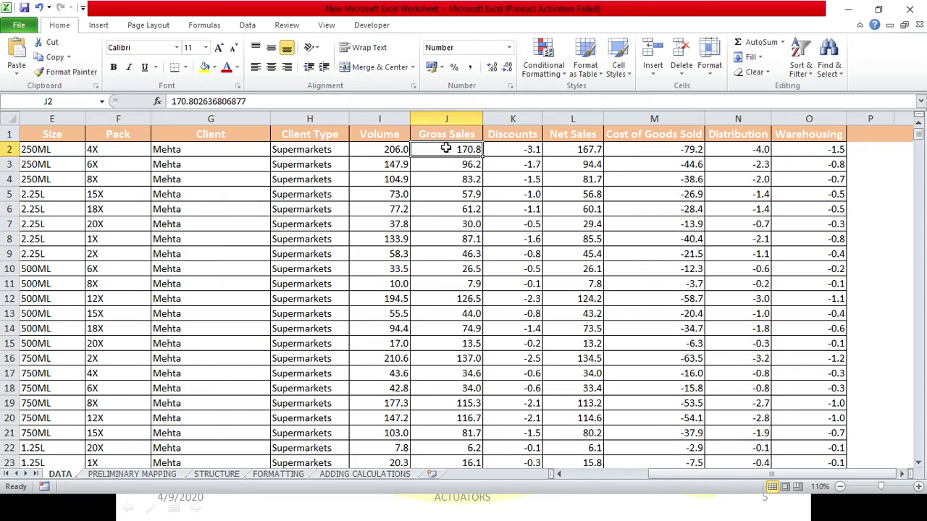
pyautogui.click(491, 153)
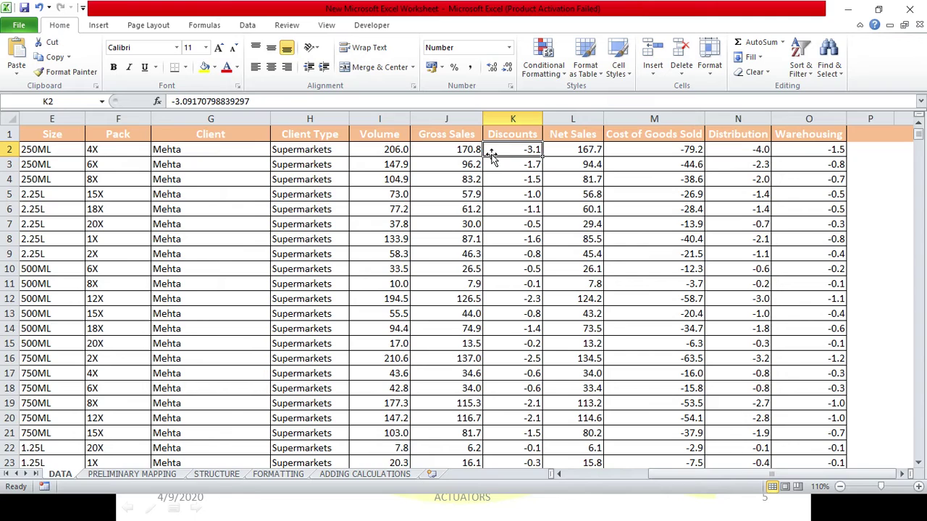
pyautogui.click(420, 147)
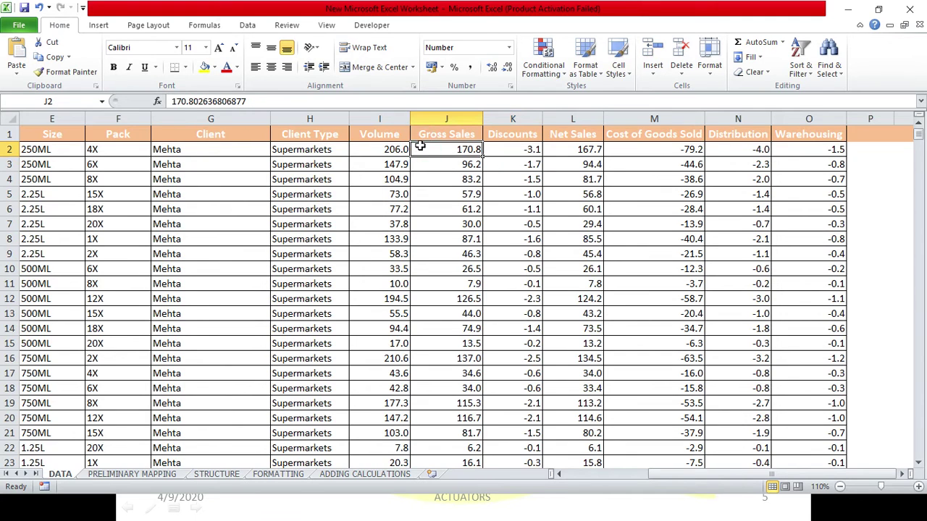
pyautogui.click(501, 149)
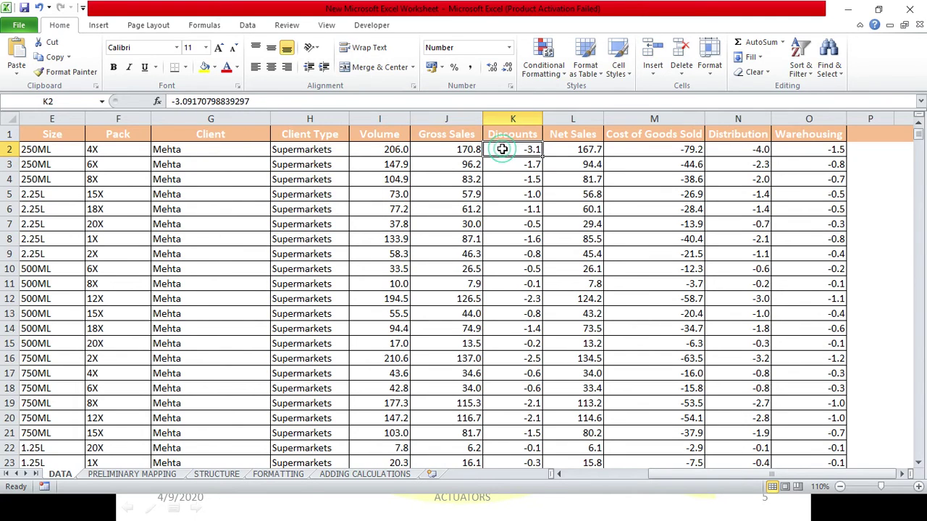
pyautogui.click(559, 151)
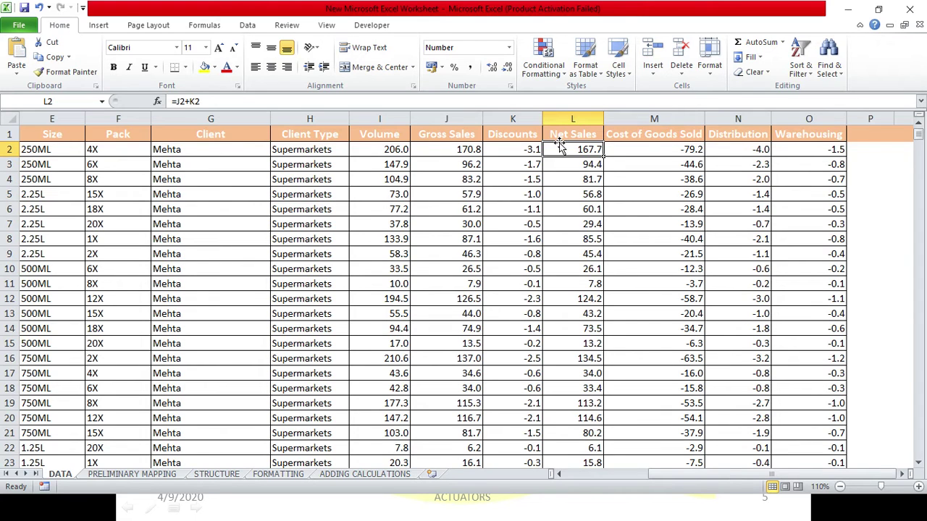
pyautogui.click(430, 151)
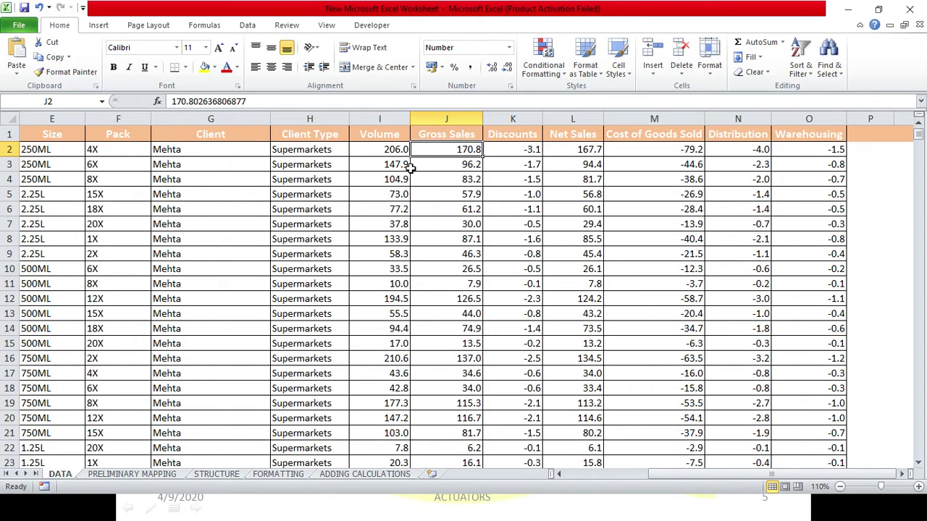
pyautogui.click(559, 150)
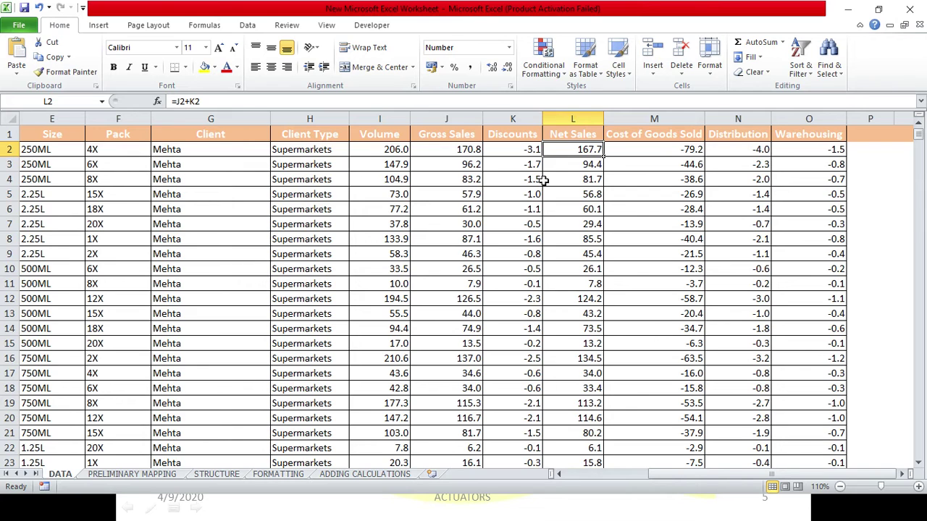
pyautogui.click(628, 151)
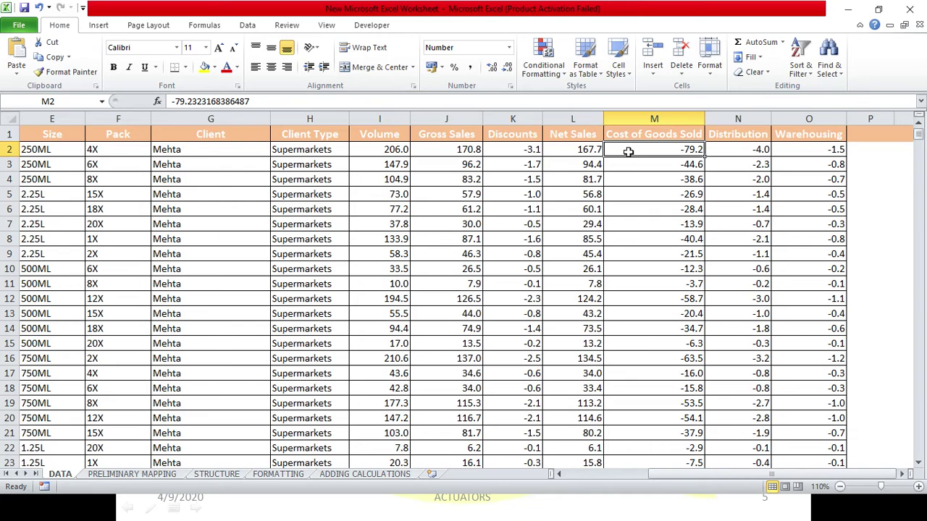
pyautogui.click(733, 154)
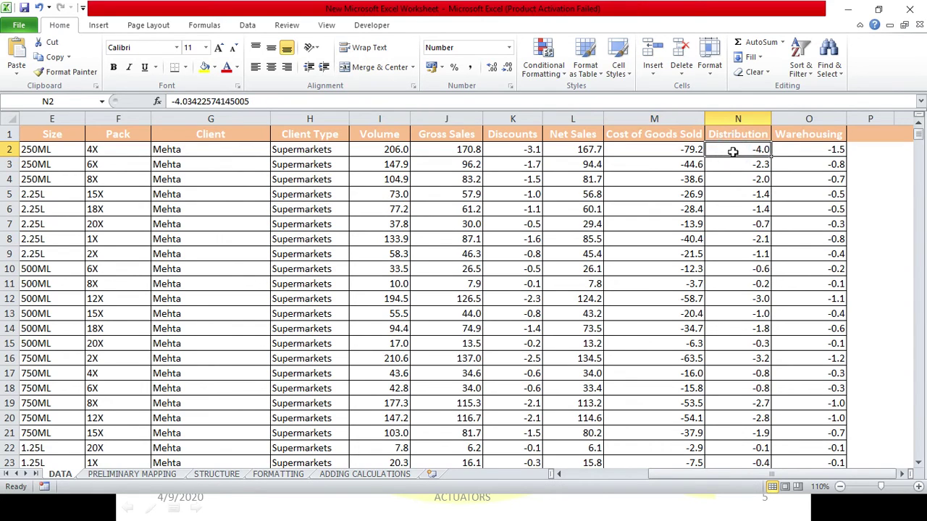
pyautogui.click(782, 149)
pyautogui.moveTo(756, 135); pyautogui.dragTo(786, 210)
pyautogui.click(756, 247)
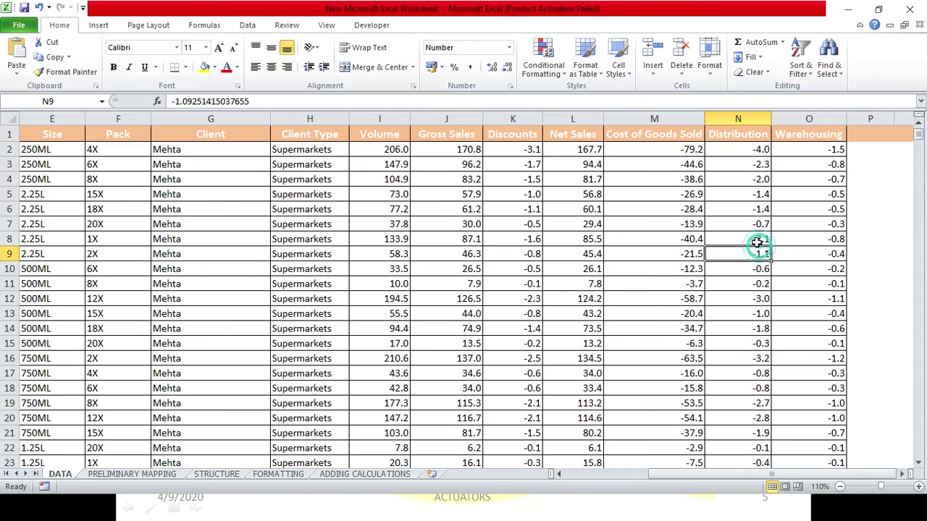
pyautogui.click(734, 135)
pyautogui.click(724, 150)
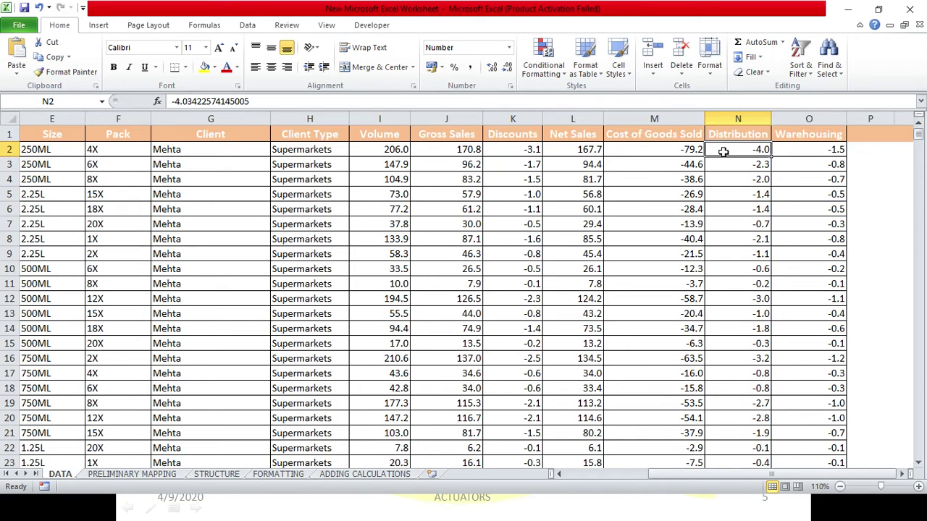
pyautogui.click(775, 152)
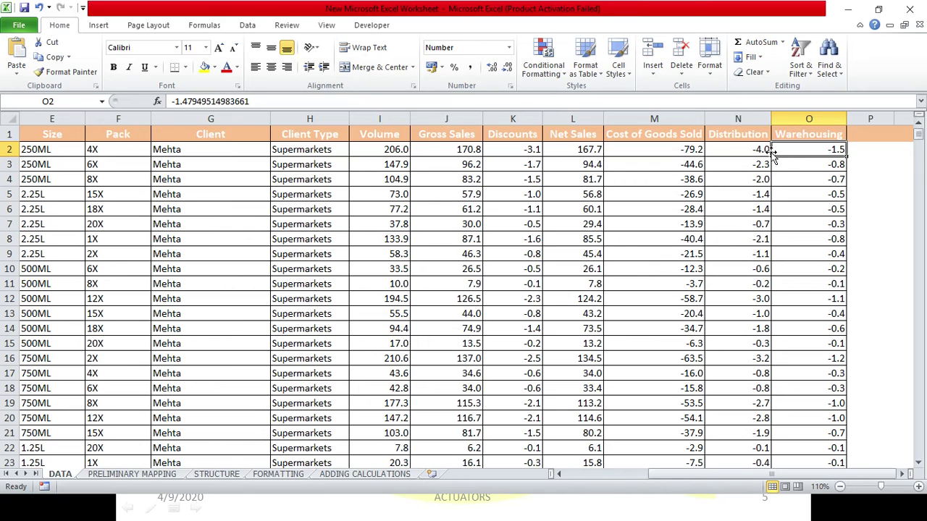
pyautogui.moveTo(660, 137); pyautogui.dragTo(656, 218)
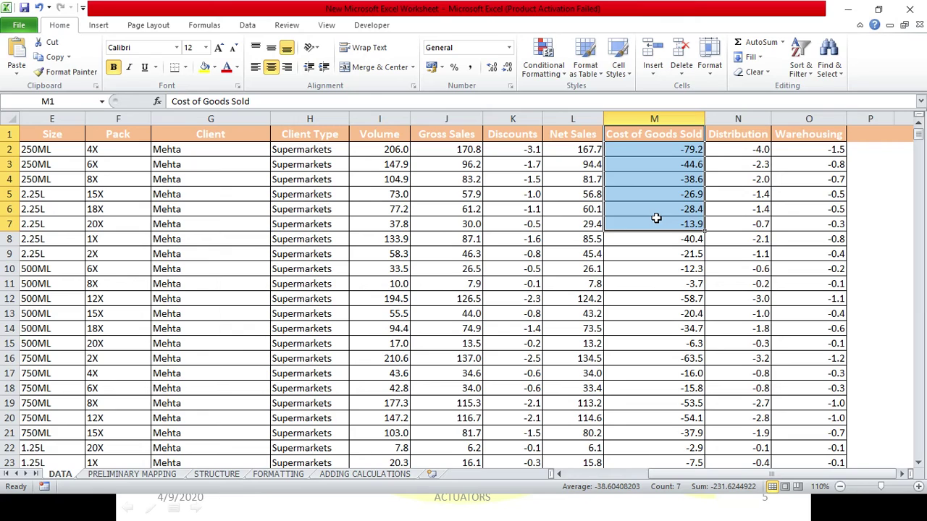
pyautogui.click(717, 147)
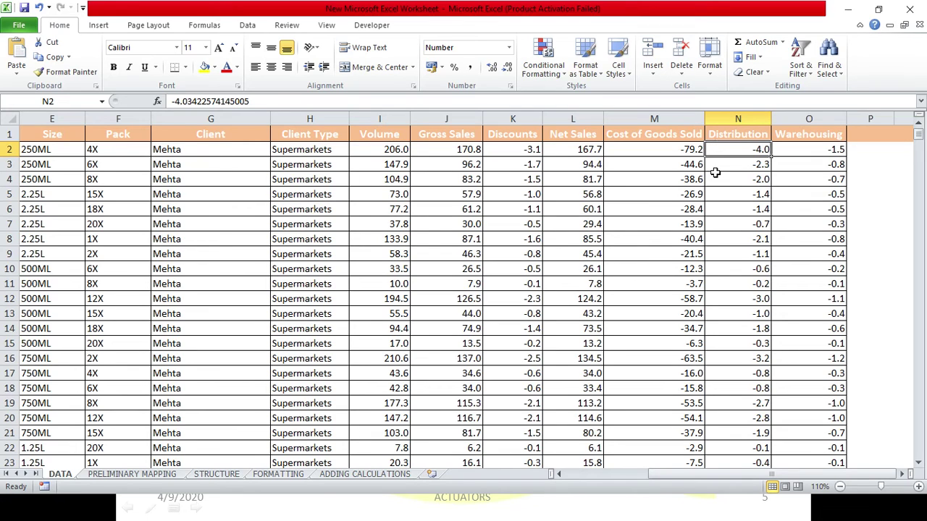
# Mark the financial columns Volume to Warehousing, then scroll back to column A and highlight A1:H14.
pyautogui.click(819, 164)
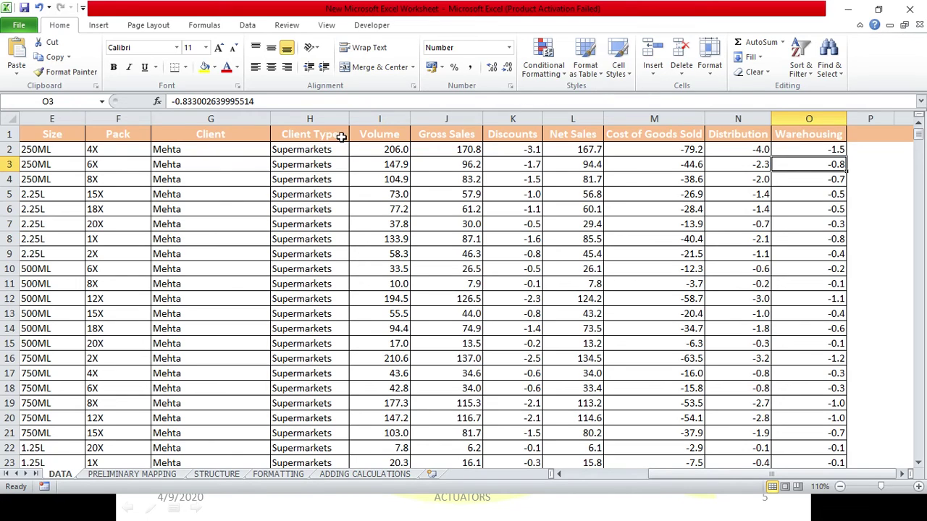
pyautogui.moveTo(364, 130); pyautogui.dragTo(804, 373)
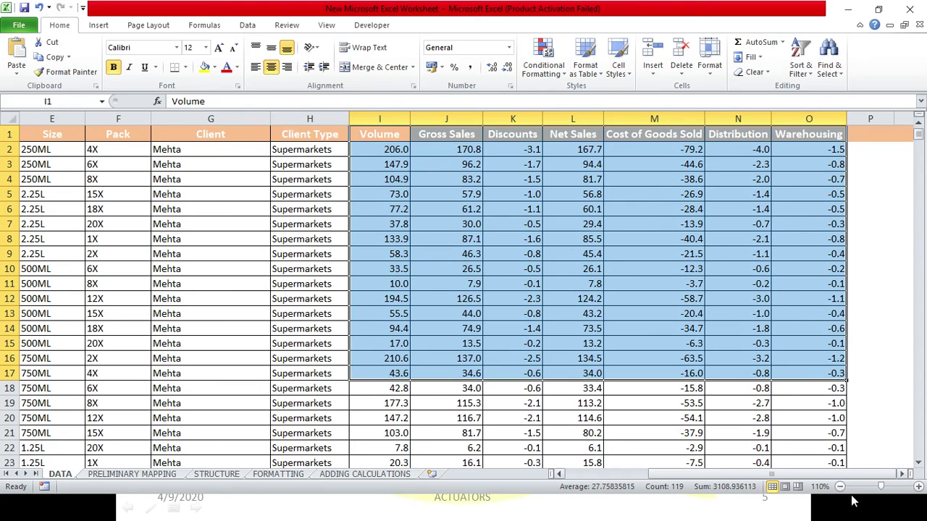
pyautogui.moveTo(833, 474); pyautogui.dragTo(804, 472)
pyautogui.moveTo(65, 135); pyautogui.dragTo(662, 327)
pyautogui.click(426, 241)
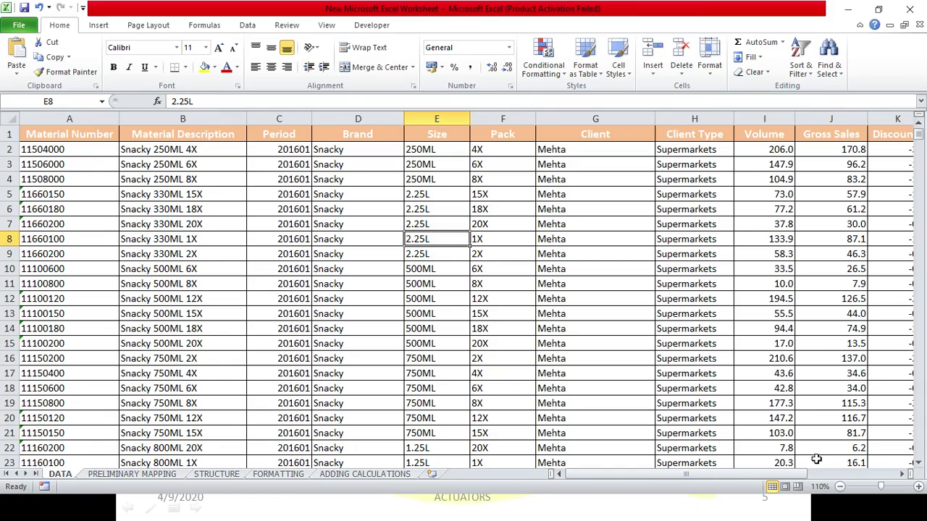
pyautogui.moveTo(919, 136); pyautogui.dragTo(922, 457)
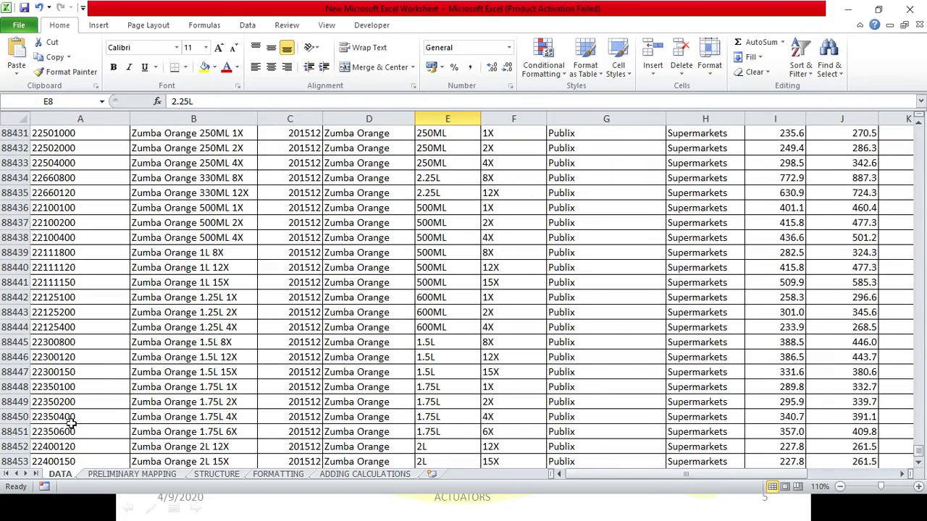
pyautogui.click(11, 461)
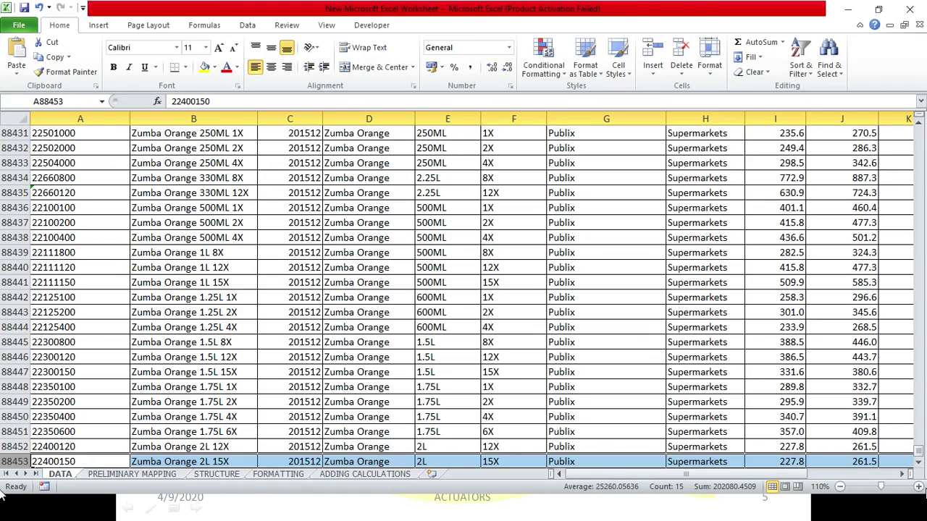
pyautogui.moveTo(917, 453); pyautogui.dragTo(903, 125)
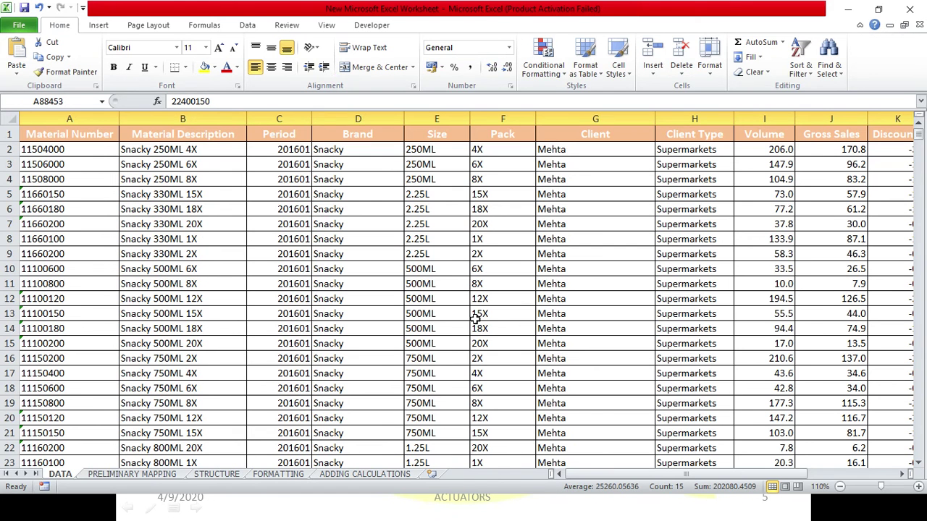
pyautogui.moveTo(791, 472); pyautogui.dragTo(814, 472)
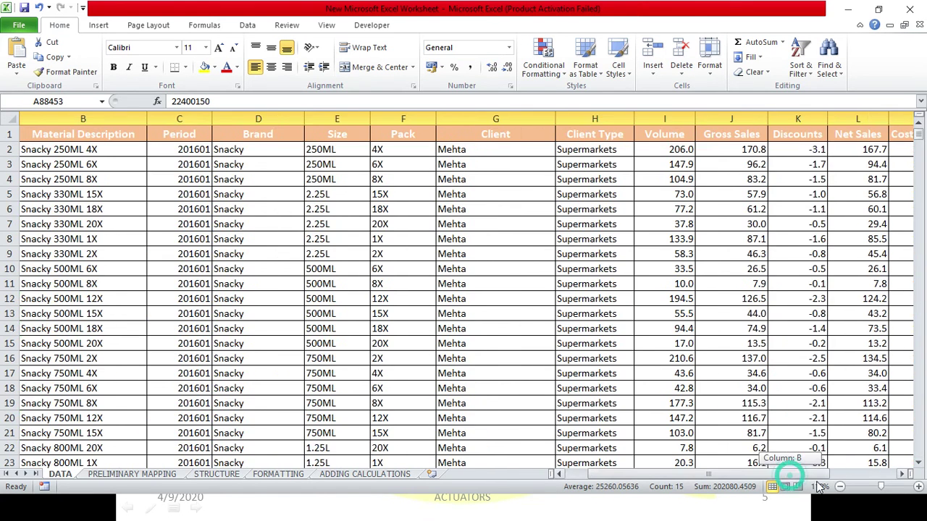
pyautogui.moveTo(803, 155); pyautogui.dragTo(819, 408)
pyautogui.scroll(-18, 807, 306)
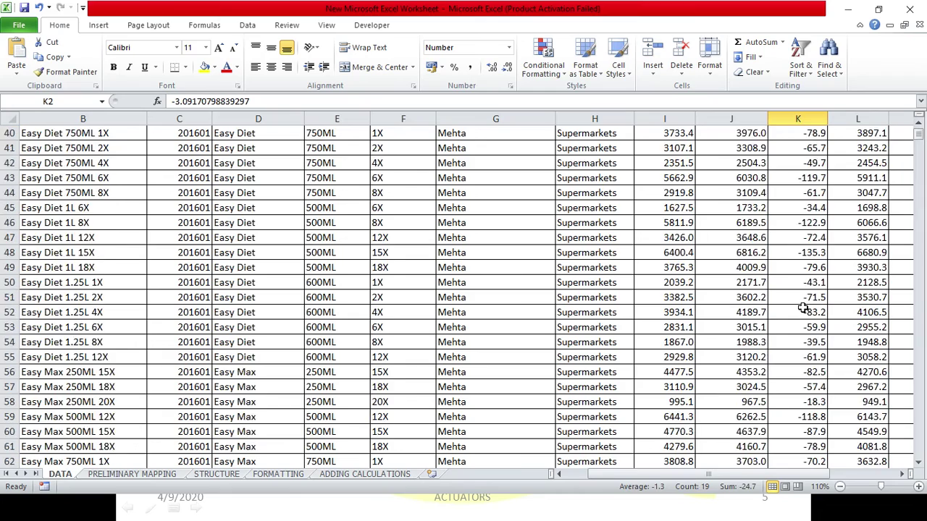
pyautogui.scroll(18, 796, 300)
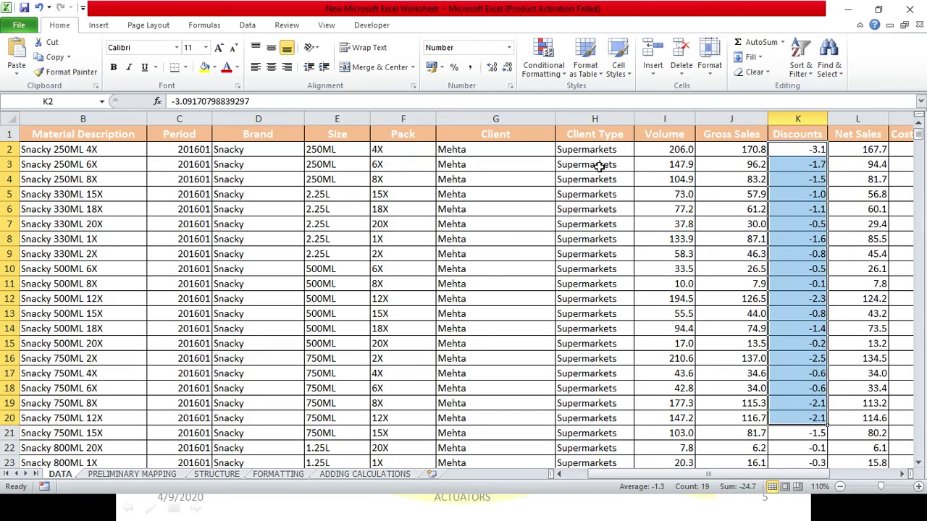